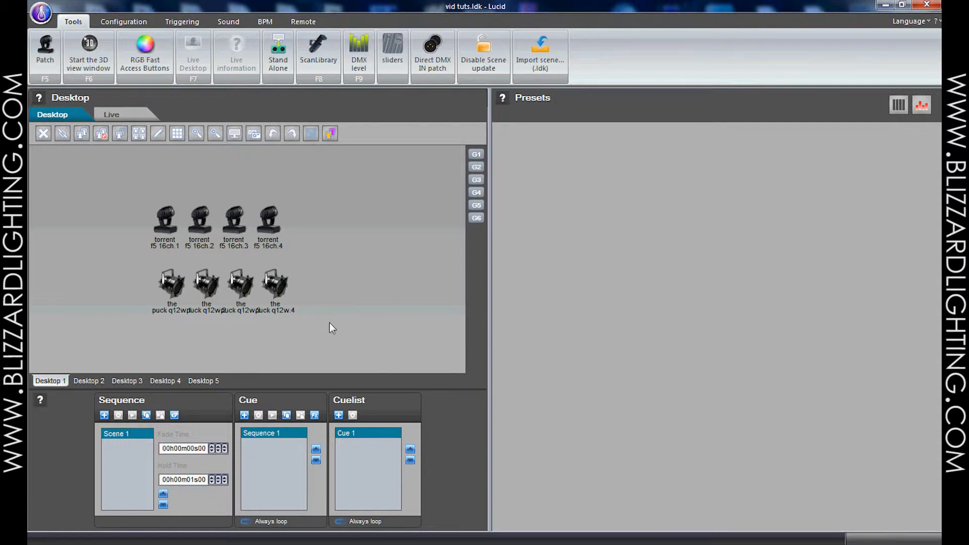
{"action": "left_click", "coordinate": [127, 24]}
{"action": "left_click", "coordinate": [125, 50]}
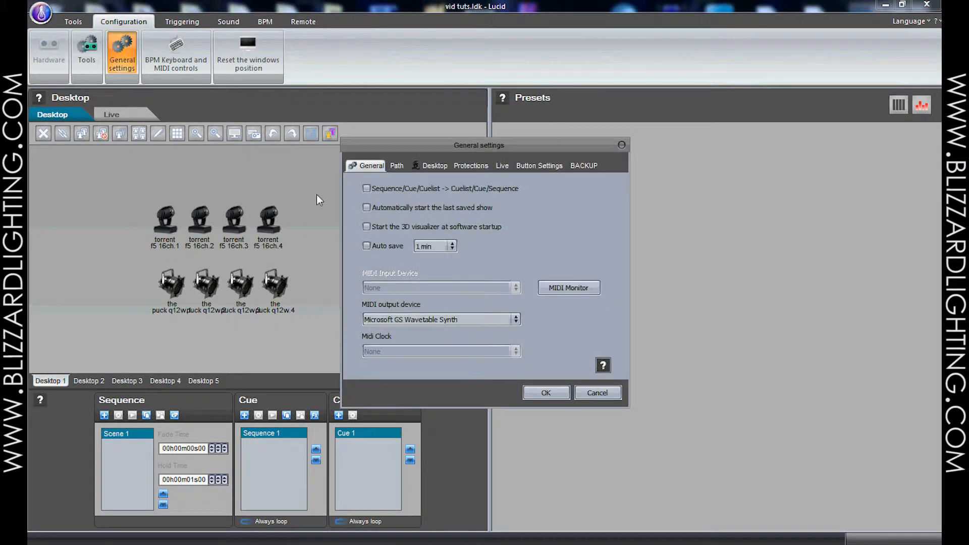
{"action": "left_click", "coordinate": [374, 188]}
{"action": "left_click_drag", "start_coordinate": [393, 146], "coordinate": [471, 111]}
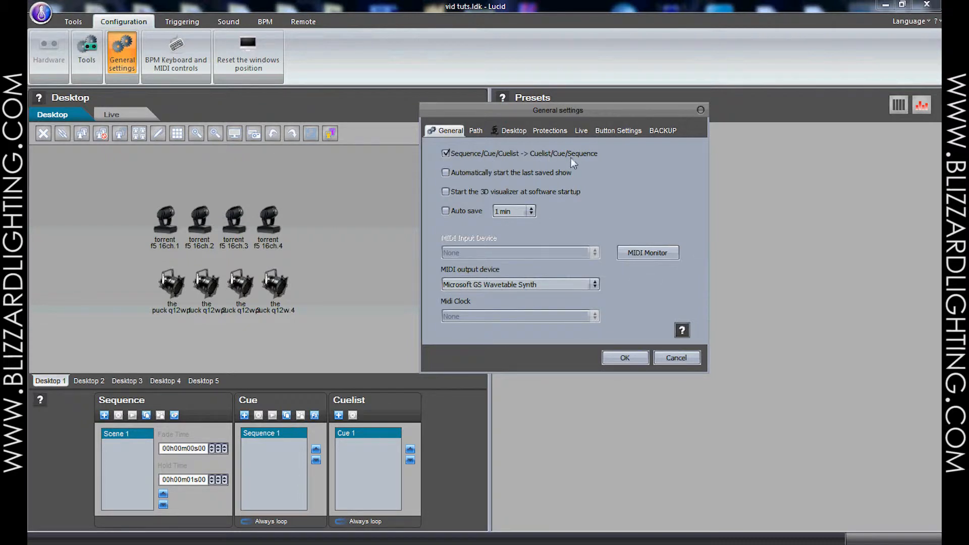
{"action": "left_click", "coordinate": [672, 355]}
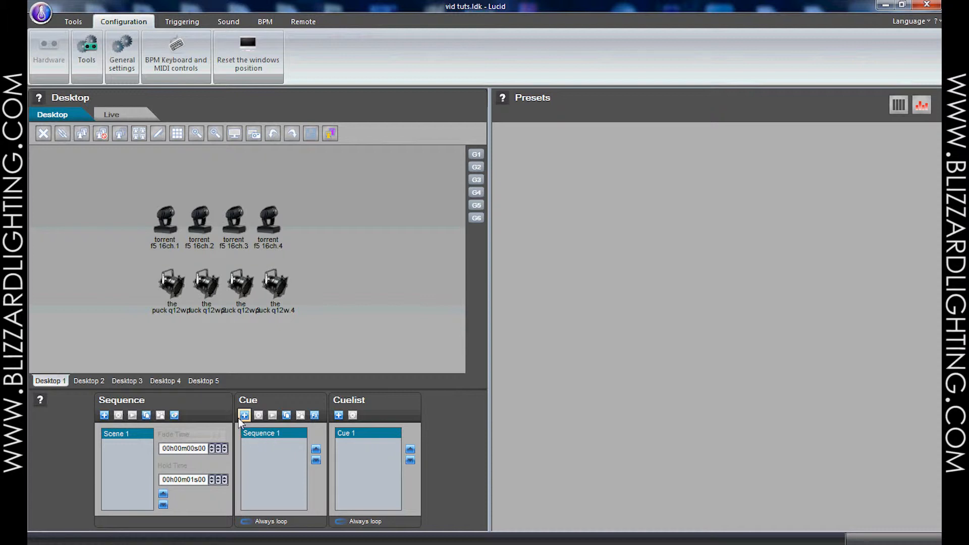
Select the four torrent fixtures and assign them gobo 1 in Scene 1 of Sequence 1.
{"action": "left_click", "coordinate": [104, 416]}
{"action": "left_click_drag", "start_coordinate": [308, 225], "coordinate": [152, 202]}
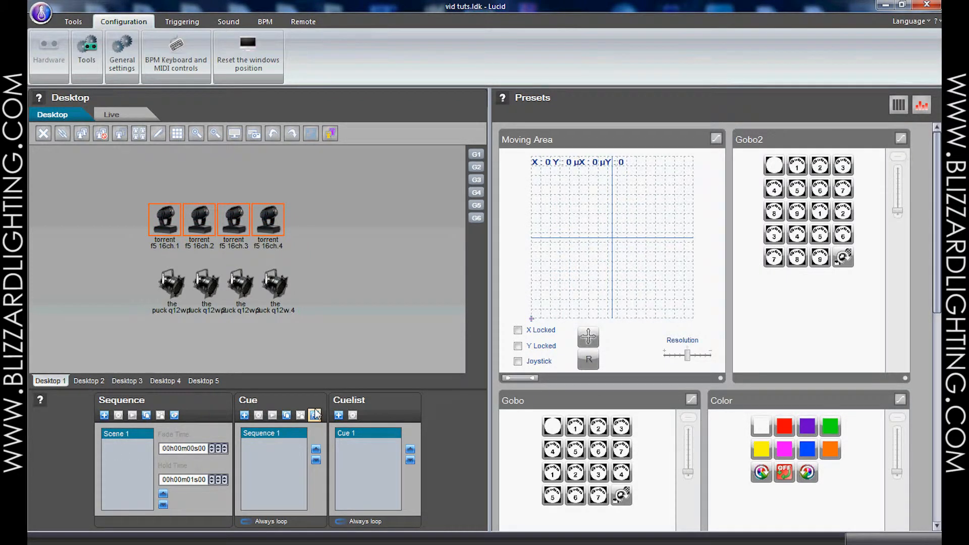
{"action": "left_click", "coordinate": [575, 426]}
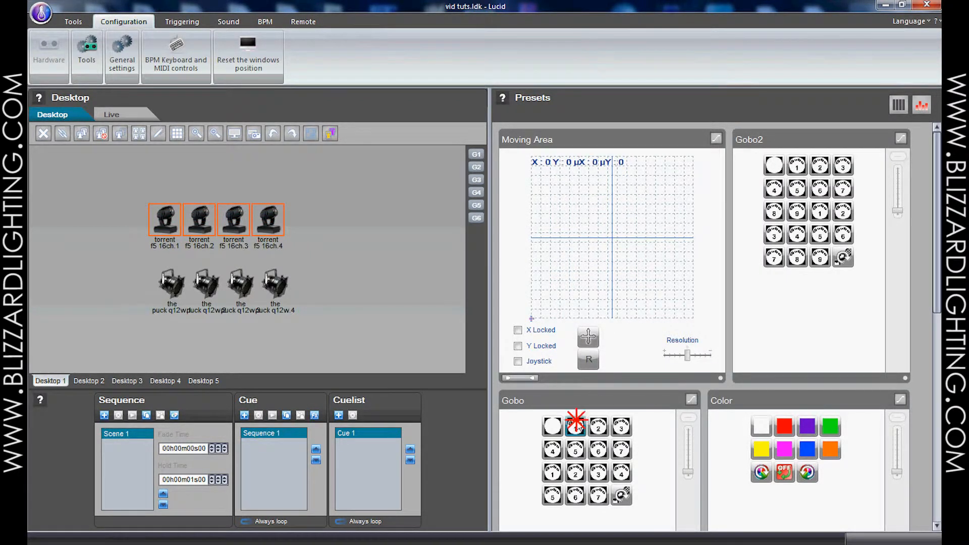
Add a second scene to Sequence 1 and assign gobo 5 to the torrents in it.
{"action": "left_click", "coordinate": [105, 415]}
{"action": "left_click", "coordinate": [111, 443]}
{"action": "left_click", "coordinate": [576, 451]}
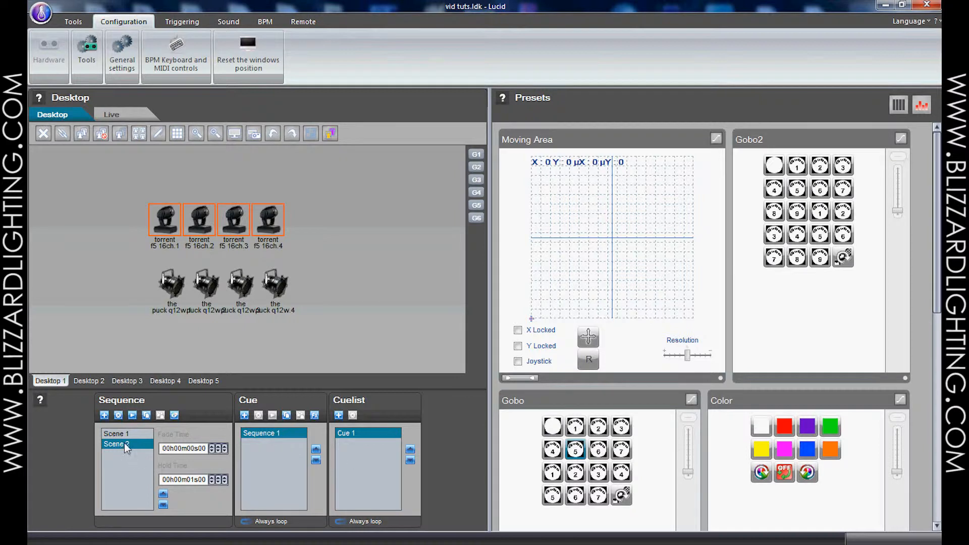
Play the sequence, examine its output in the DMX level view, and stop playback.
{"action": "left_click", "coordinate": [132, 416]}
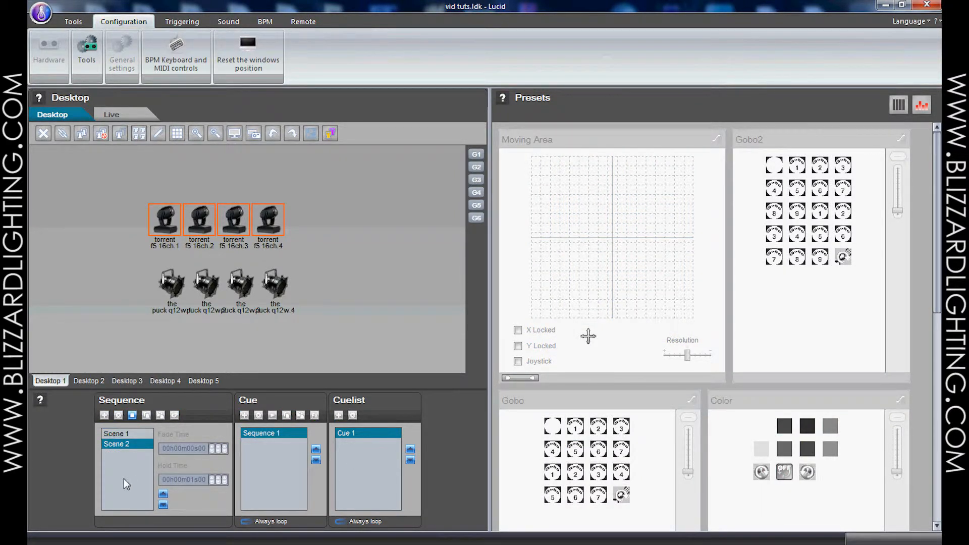
{"action": "left_click", "coordinate": [74, 21]}
{"action": "left_click", "coordinate": [359, 56]}
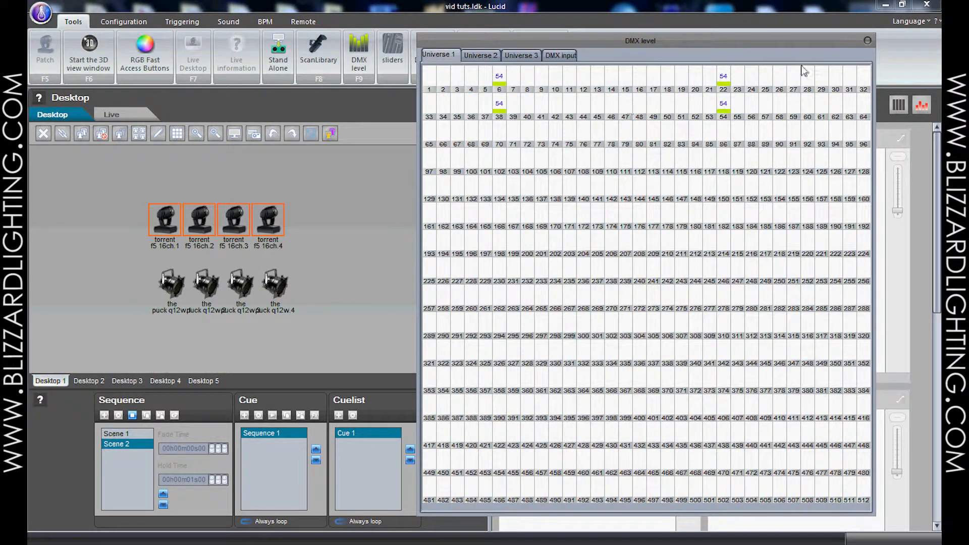
{"action": "left_click", "coordinate": [867, 40]}
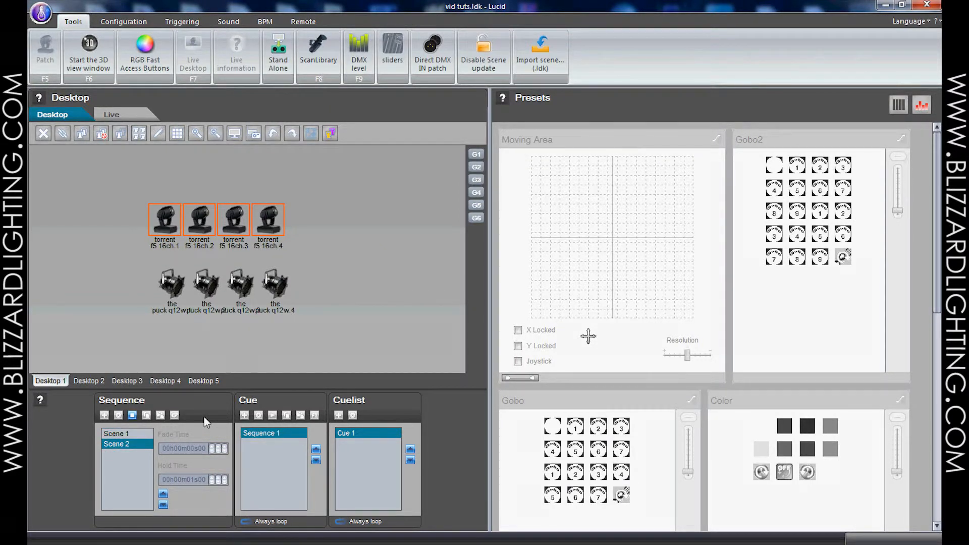
{"action": "left_click", "coordinate": [132, 415]}
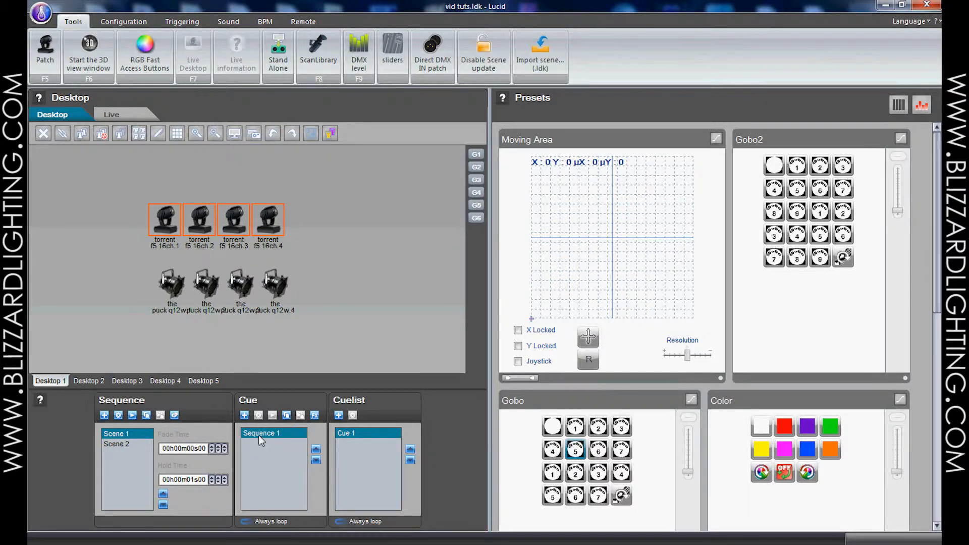
Add a second sequence to the cue and select all four torrents together with all four pucks.
{"action": "left_click", "coordinate": [243, 415]}
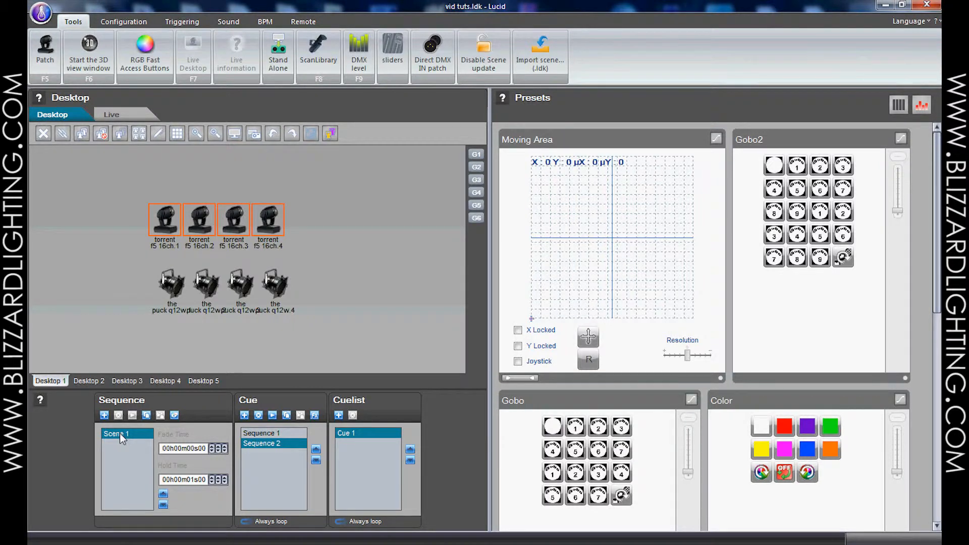
{"action": "left_click_drag", "start_coordinate": [353, 296], "coordinate": [127, 195]}
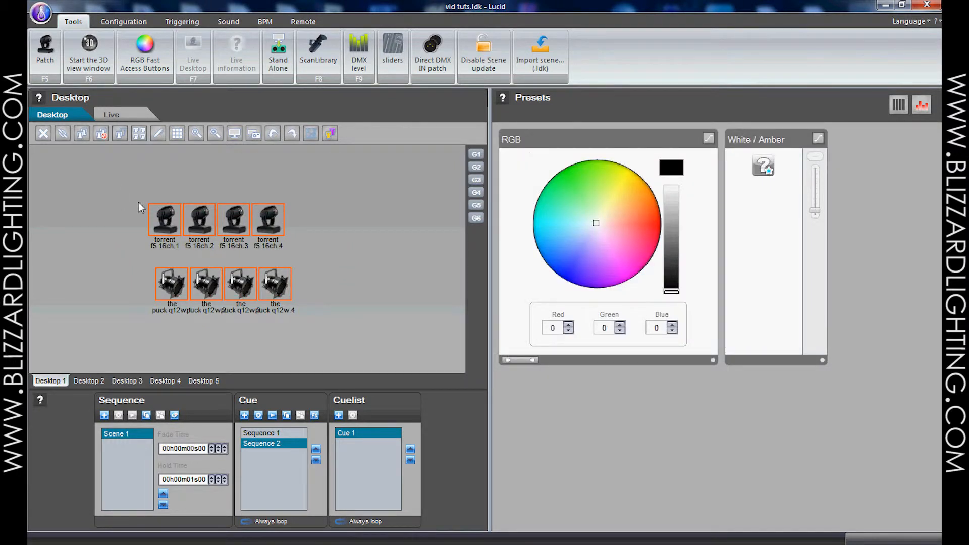
{"action": "left_click_drag", "start_coordinate": [324, 217], "coordinate": [147, 223]}
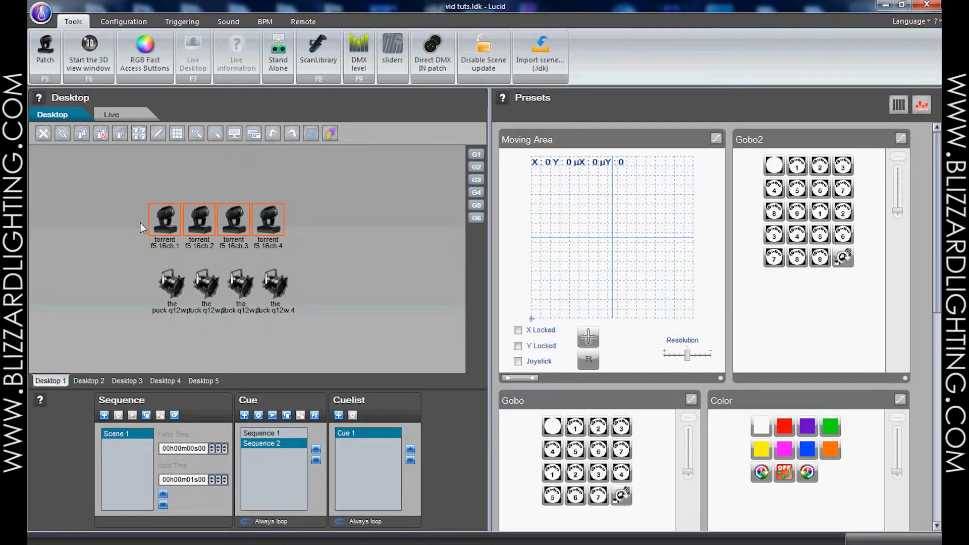
{"action": "left_click", "coordinate": [182, 292]}
{"action": "left_click", "coordinate": [209, 288]}
{"action": "left_click", "coordinate": [241, 288]}
{"action": "left_click", "coordinate": [275, 287]}
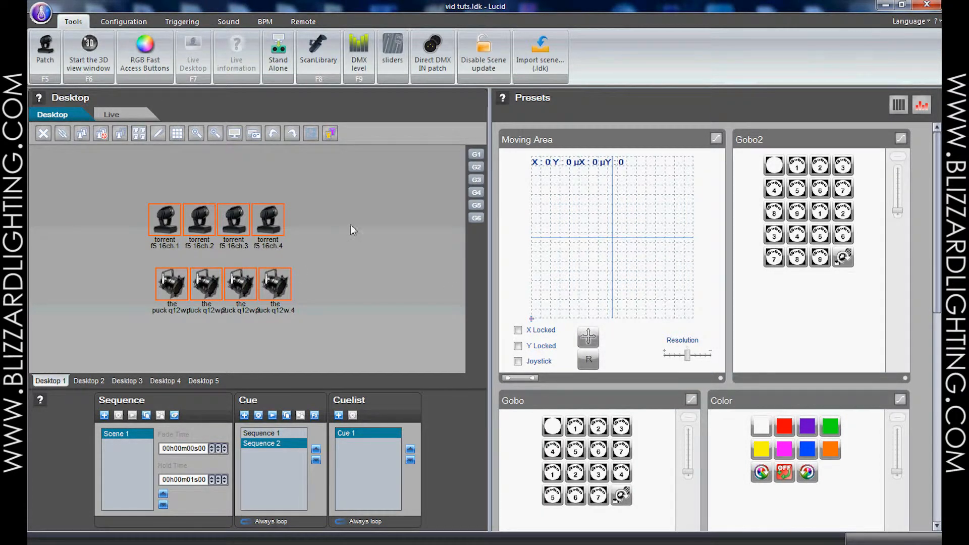
Clear the selection, select only the four torrents, and set their pan/tilt position in the Moving Area.
{"action": "left_click", "coordinate": [328, 295]}
{"action": "left_click_drag", "start_coordinate": [121, 216], "coordinate": [314, 212]}
{"action": "mouse_move", "coordinate": [544, 290]}
{"action": "left_mouse_down"}
{"action": "mouse_move", "coordinate": [553, 297]}
{"action": "mouse_move", "coordinate": [600, 258]}
{"action": "left_mouse_up"}
Select the four pucks and set their RGB colour to red 255, green 36, blue 21 at full brightness.
{"action": "left_click_drag", "start_coordinate": [311, 285], "coordinate": [117, 281]}
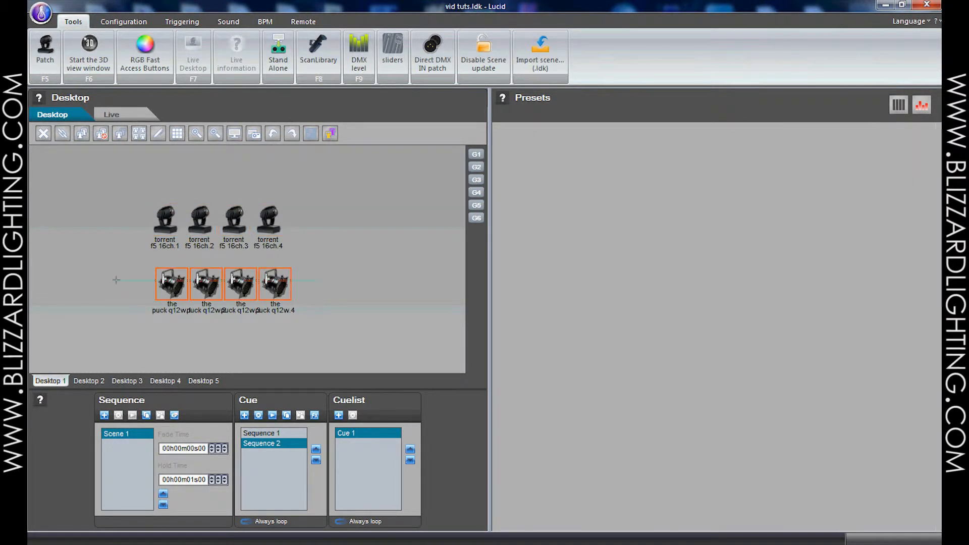
{"action": "left_click", "coordinate": [654, 219]}
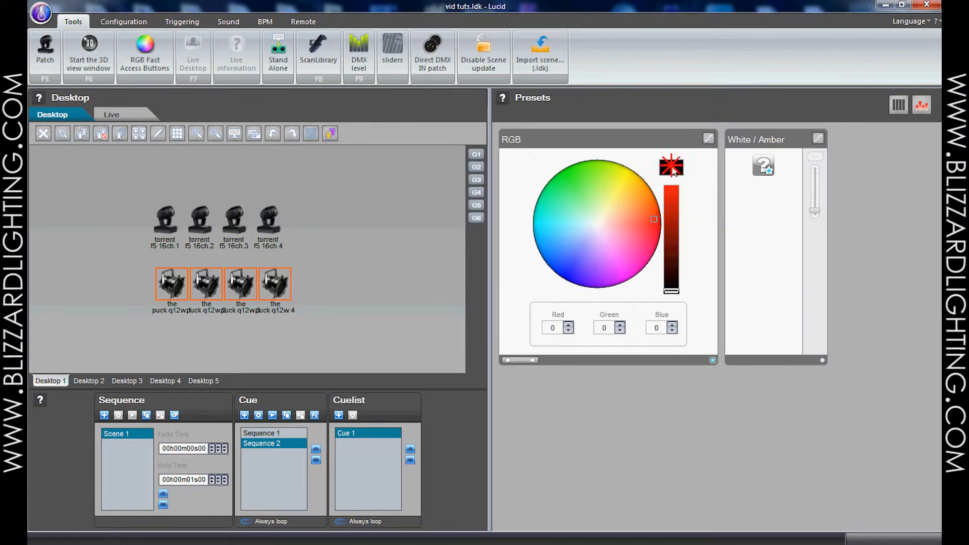
{"action": "left_click", "coordinate": [671, 185]}
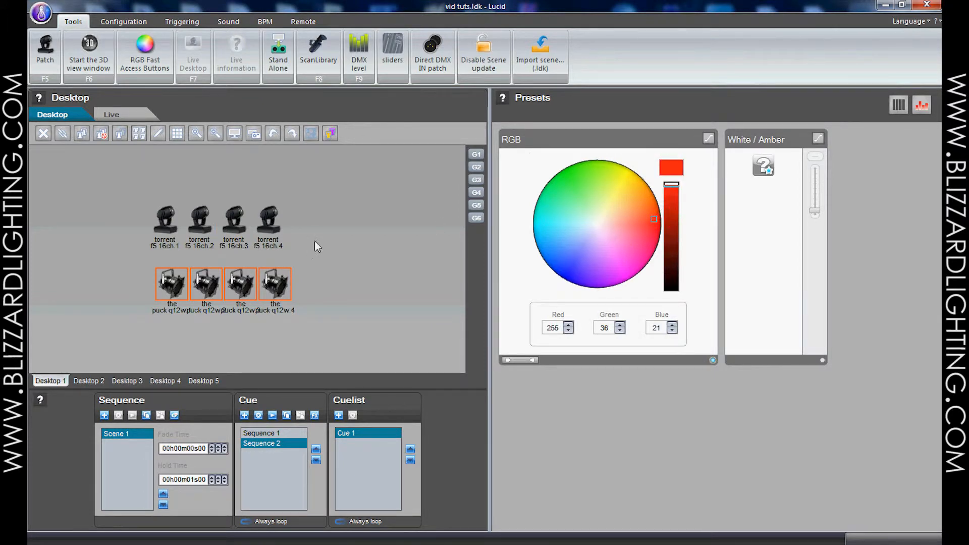
Examine the DMX levels of the torrents and pucks in Universe 1, and leave all fixtures deselected.
{"action": "left_click", "coordinate": [357, 60]}
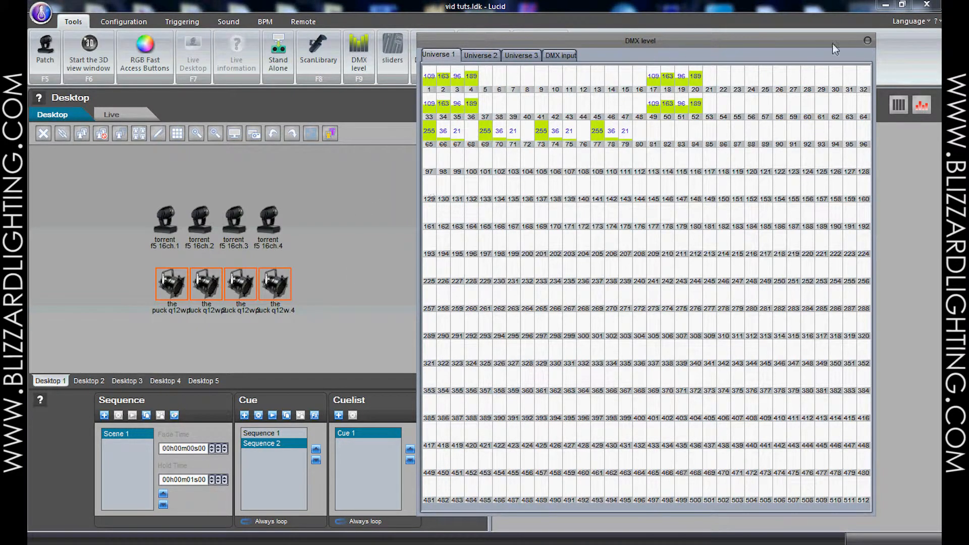
{"action": "left_click", "coordinate": [867, 42]}
{"action": "left_click_drag", "start_coordinate": [327, 295], "coordinate": [117, 183]}
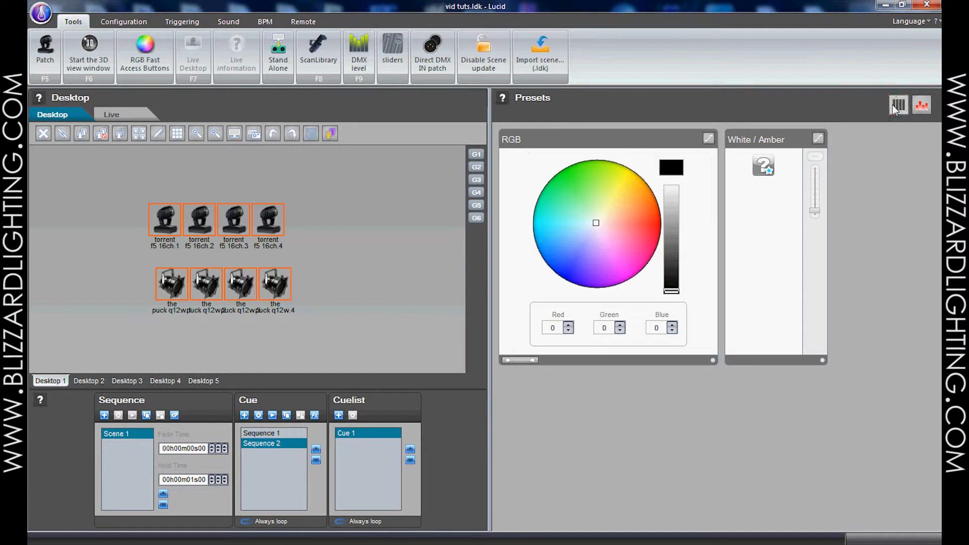
{"action": "left_click", "coordinate": [337, 208]}
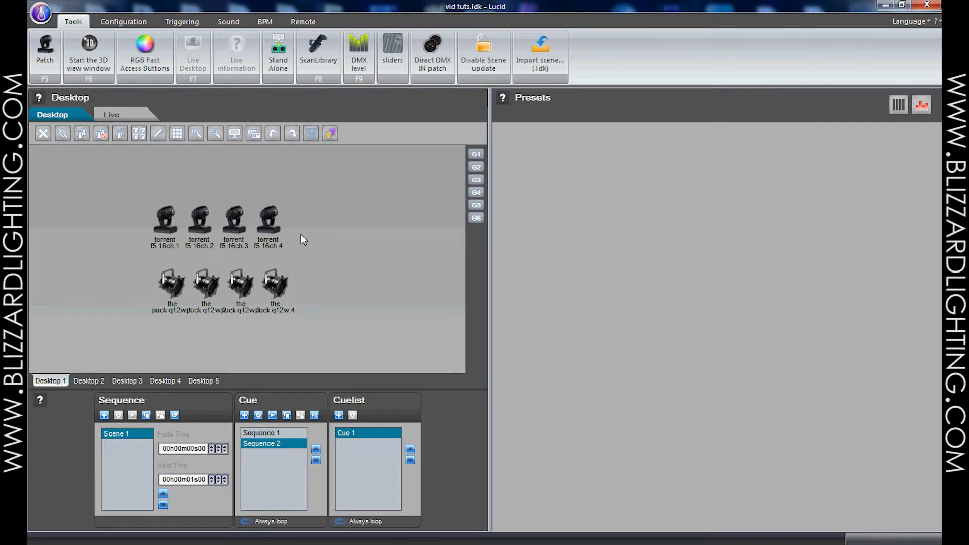
Rename Cue 1 in the cuelist as "Torrents".
{"action": "right_click", "coordinate": [354, 434]}
{"action": "left_click", "coordinate": [367, 446]}
{"action": "type", "text": "Torrents"}
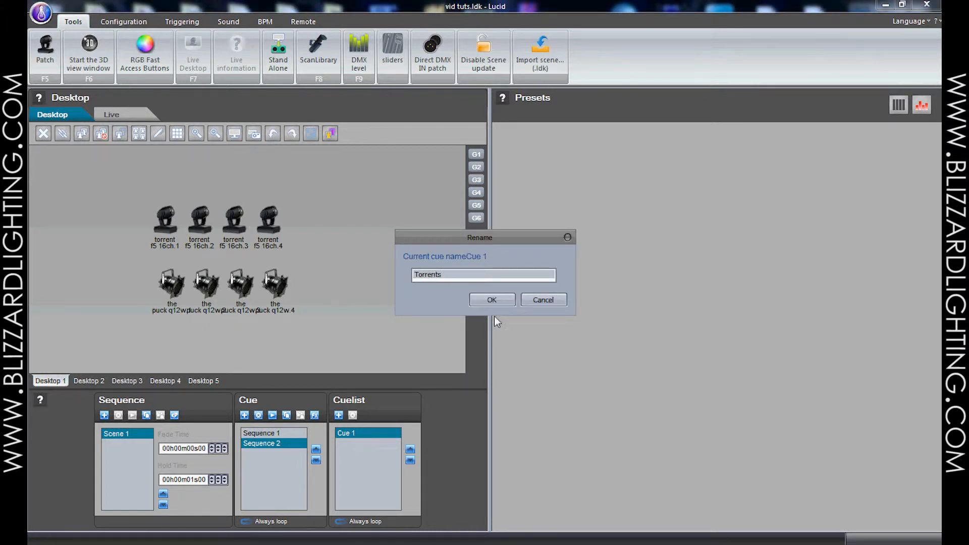
{"action": "key", "text": "Return"}
Add a second cue to the cuelist and name it "pucks".
{"action": "left_click", "coordinate": [339, 415]}
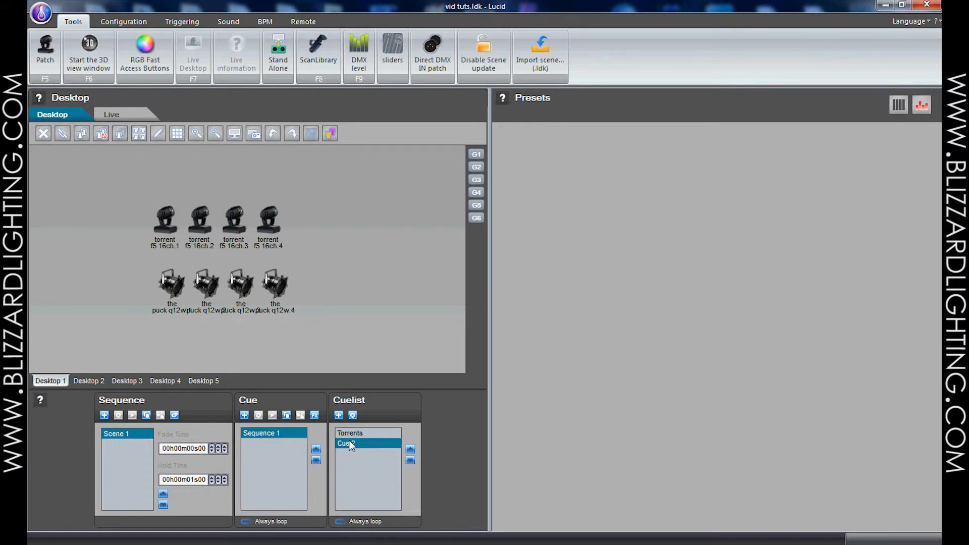
{"action": "right_click", "coordinate": [353, 442]}
{"action": "left_click", "coordinate": [373, 465]}
{"action": "type", "text": "pucks"}
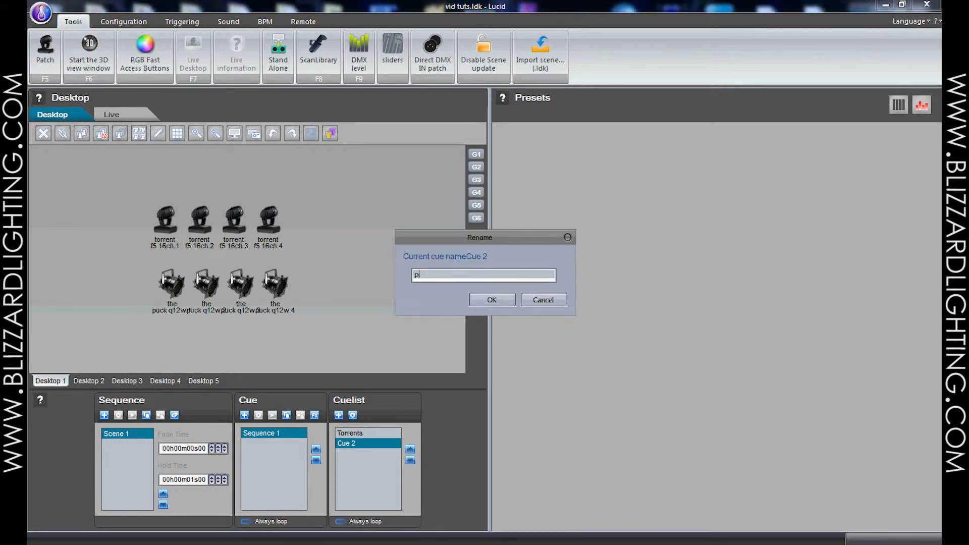
{"action": "left_click", "coordinate": [483, 299]}
Add a third cue to the cuelist and name it "All".
{"action": "left_click", "coordinate": [339, 415]}
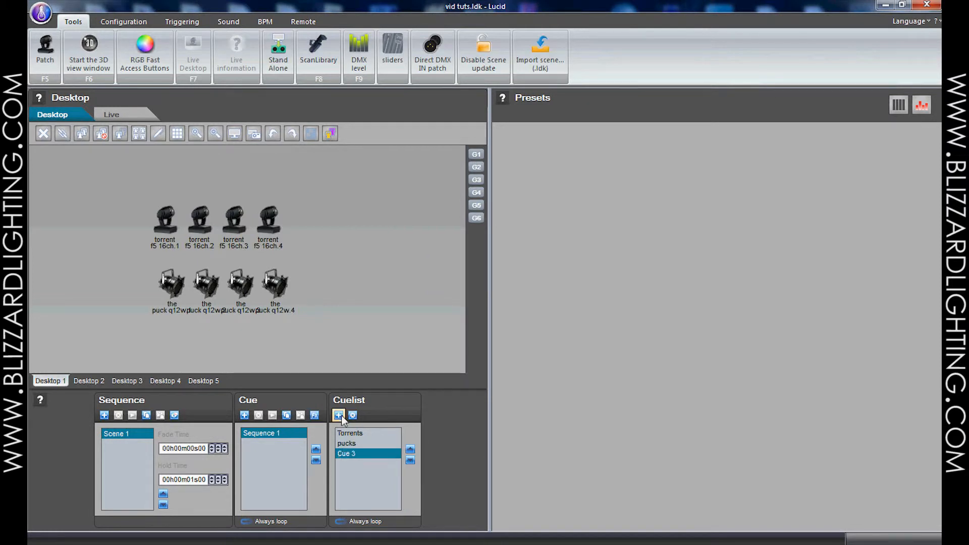
{"action": "right_click", "coordinate": [348, 456]}
{"action": "left_click", "coordinate": [370, 485]}
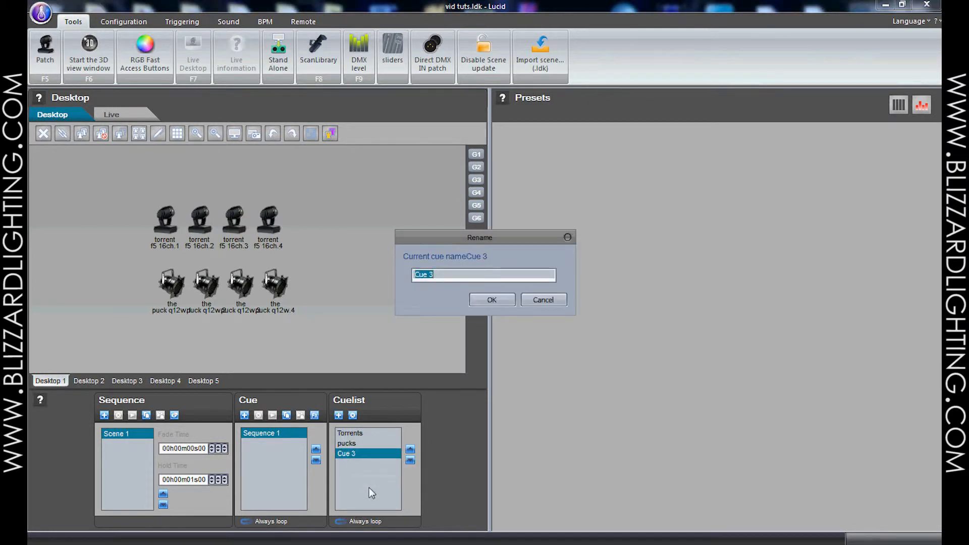
{"action": "type", "text": "a"}
{"action": "key", "text": "Caps_Lock"}
{"action": "type", "text": "LL"}
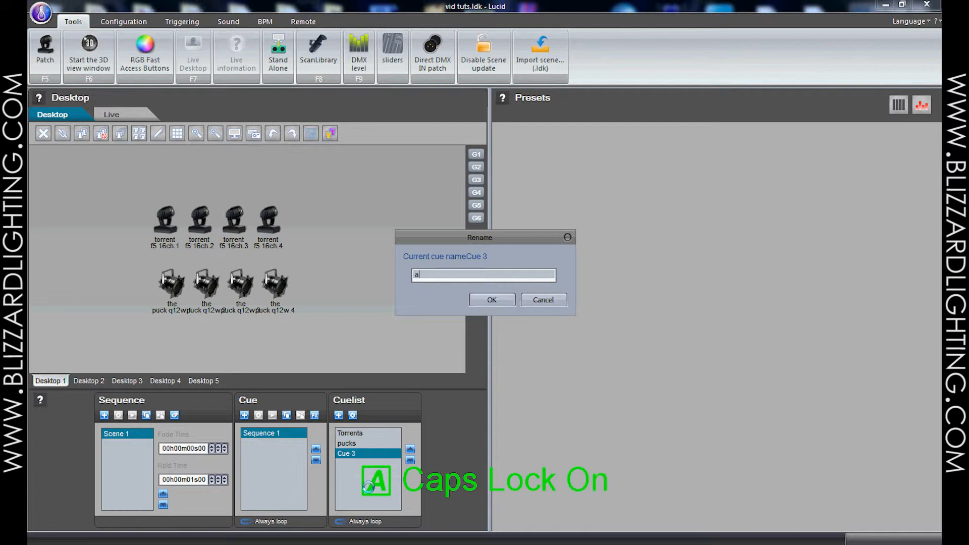
{"action": "key", "text": "BackSpace"}
{"action": "key", "text": "BackSpace"}
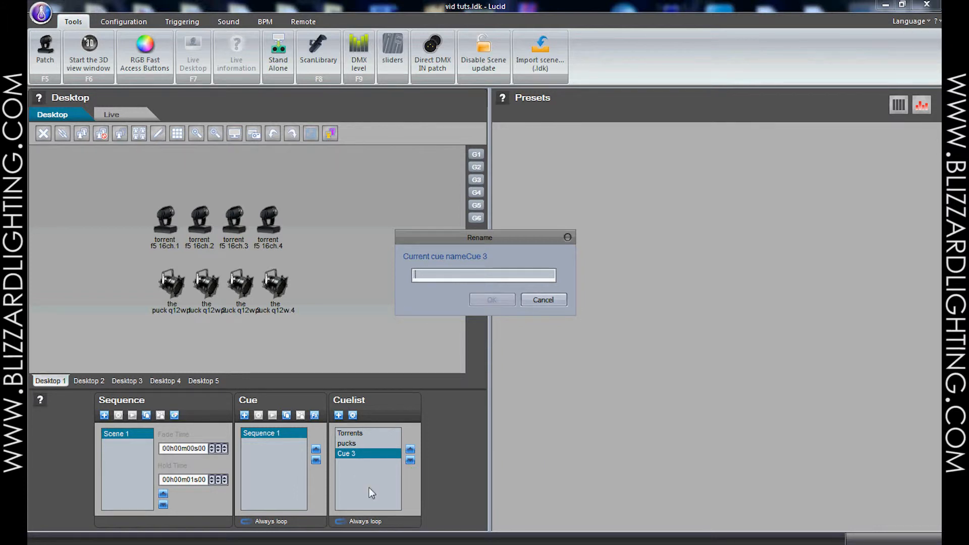
{"action": "type", "text": "aLL"}
{"action": "key", "text": "BackSpace"}
{"action": "key", "text": "BackSpace"}
{"action": "key", "text": "BackSpace"}
{"action": "key", "text": "Caps_Lock"}
{"action": "type", "text": "All"}
{"action": "key", "text": "Return"}
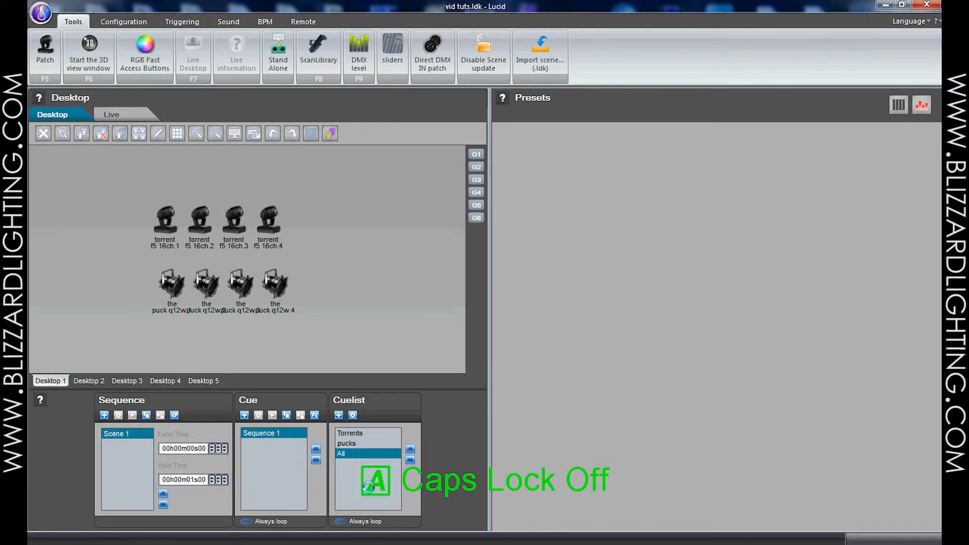
Add a fourth cue to the cuelist and name it "Efx".
{"action": "left_click", "coordinate": [345, 417]}
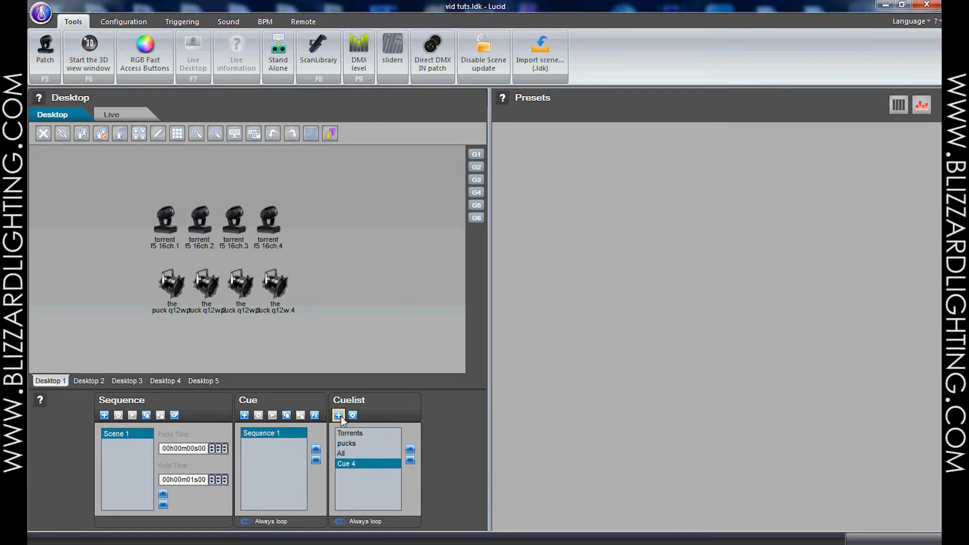
{"action": "right_click", "coordinate": [363, 465]}
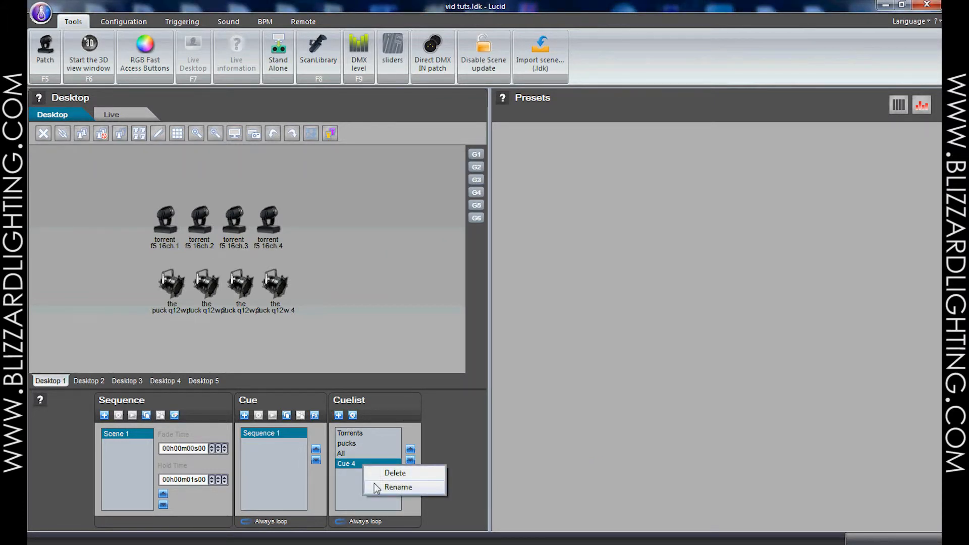
{"action": "left_click", "coordinate": [374, 485]}
{"action": "type", "text": "Efx"}
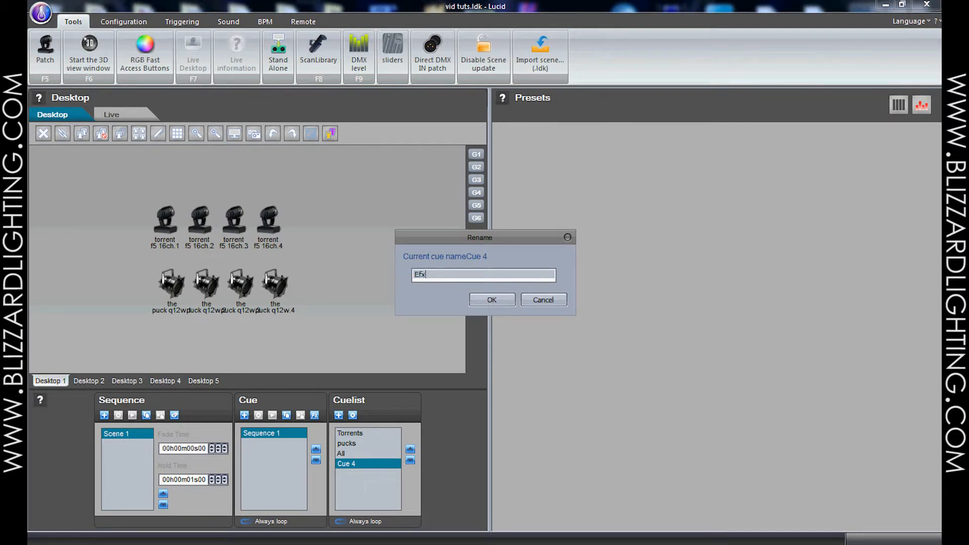
{"action": "key", "text": "Return"}
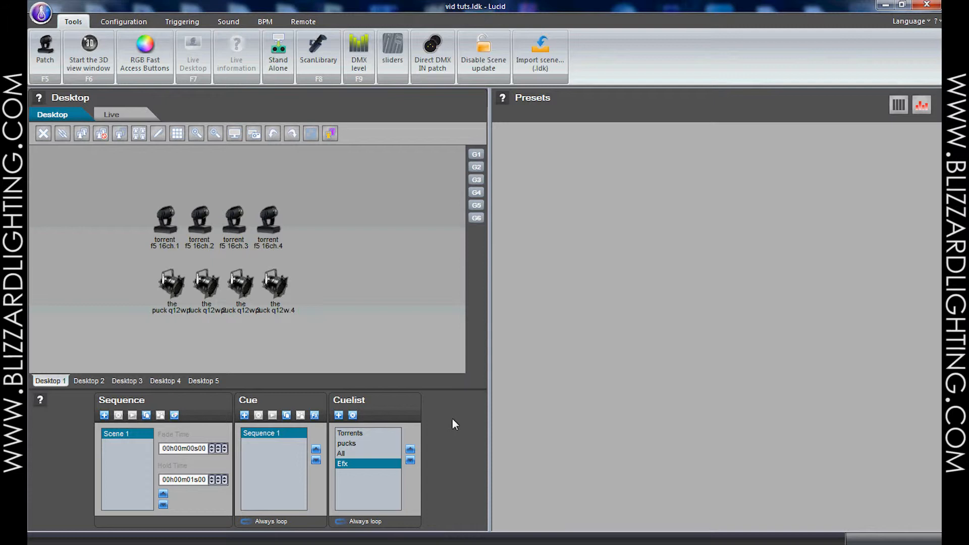
Add two more sequences to the All cue.
{"action": "left_click", "coordinate": [343, 452]}
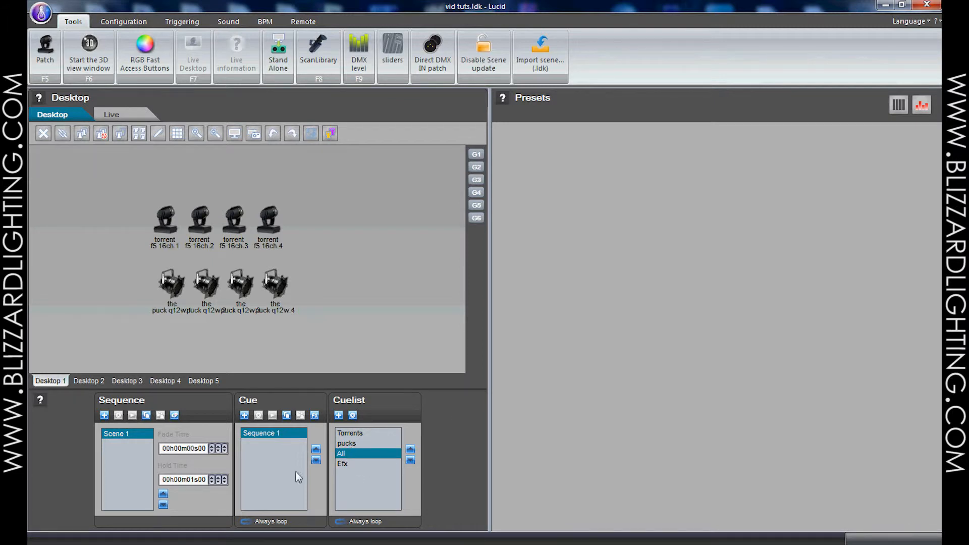
{"action": "left_click", "coordinate": [248, 416]}
{"action": "left_click", "coordinate": [248, 416]}
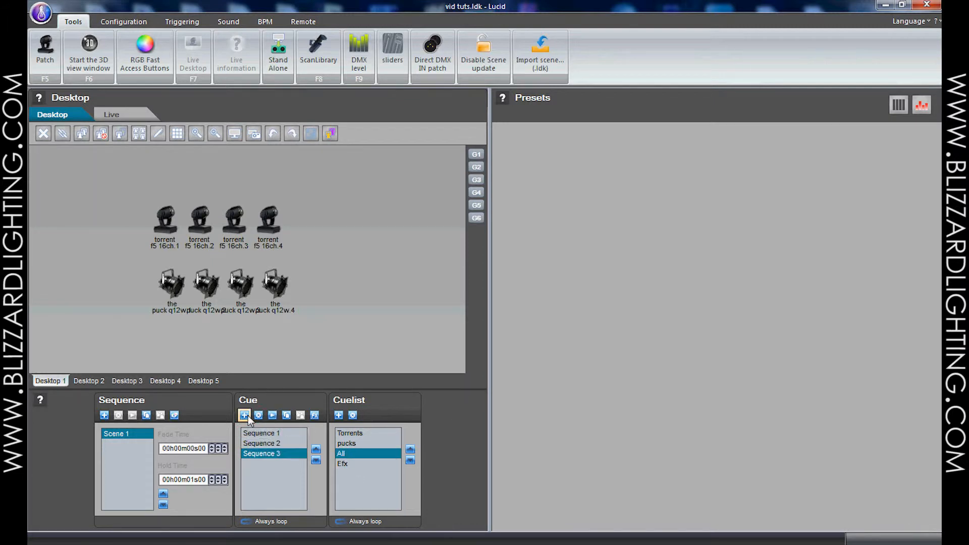
Add another sequence to the Torrents cue and two more sequences to the Efx cue.
{"action": "left_click", "coordinate": [347, 433]}
{"action": "left_click", "coordinate": [245, 416]}
{"action": "left_click", "coordinate": [341, 462]}
{"action": "left_click", "coordinate": [246, 415]}
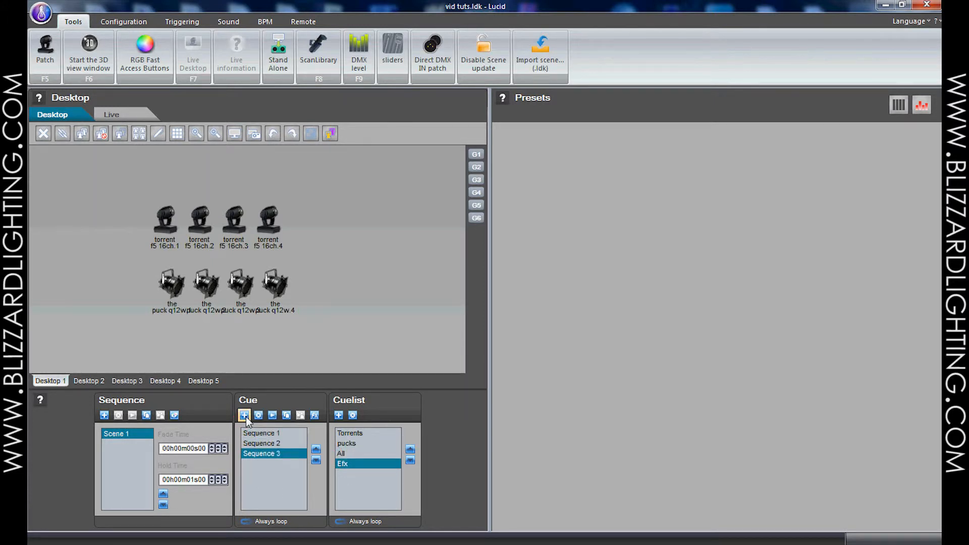
Switch to the live playback view and start the Torrents, pucks and All cues simultaneously.
{"action": "left_click", "coordinate": [350, 434]}
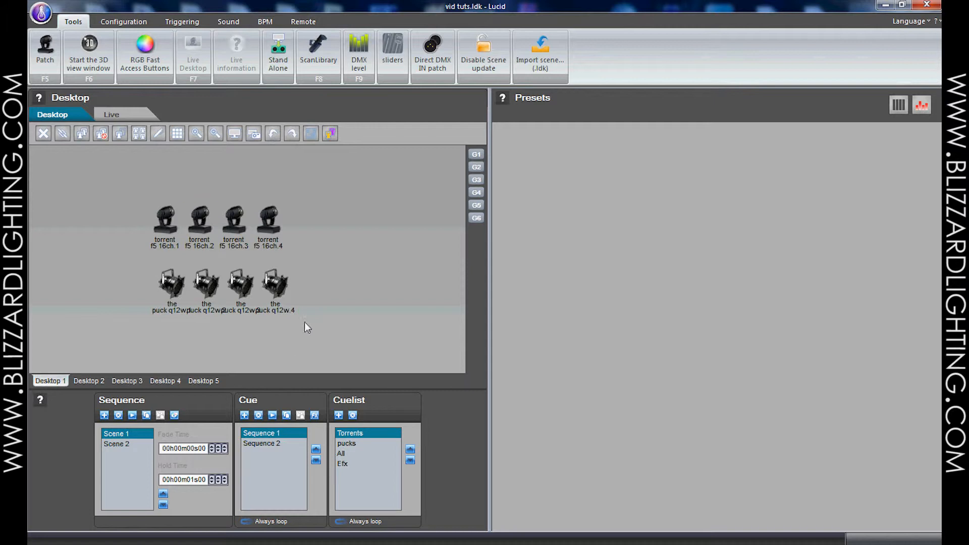
{"action": "left_click", "coordinate": [127, 114]}
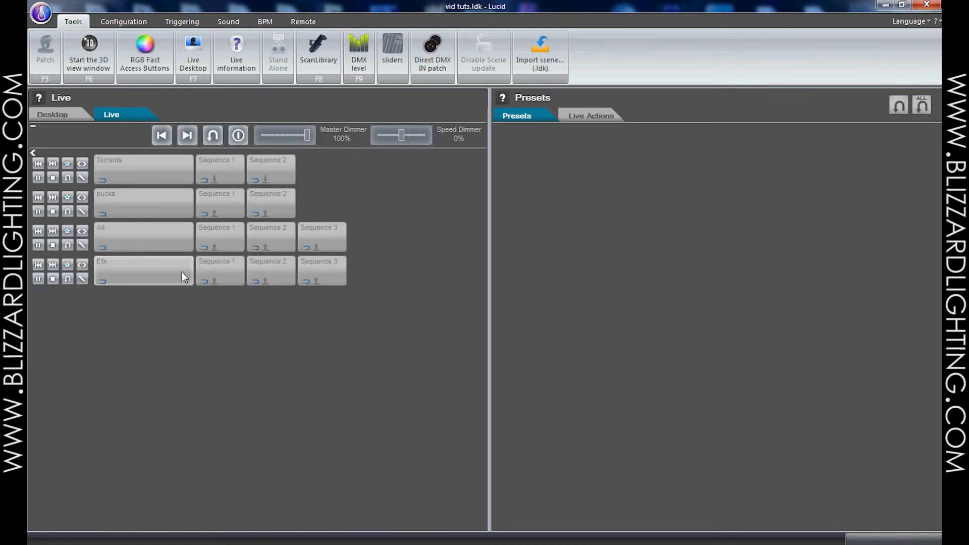
{"action": "left_click", "coordinate": [142, 165]}
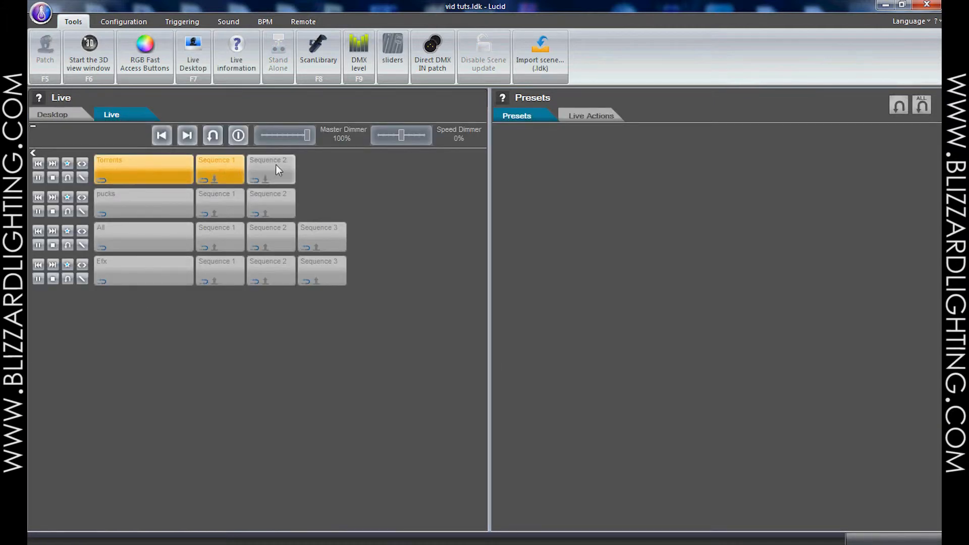
{"action": "left_click", "coordinate": [126, 202]}
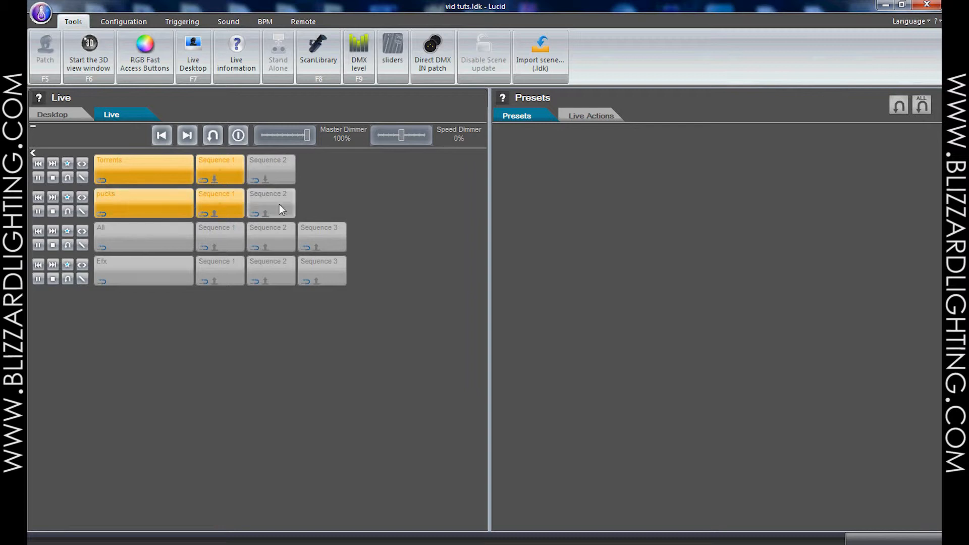
{"action": "left_click", "coordinate": [134, 242]}
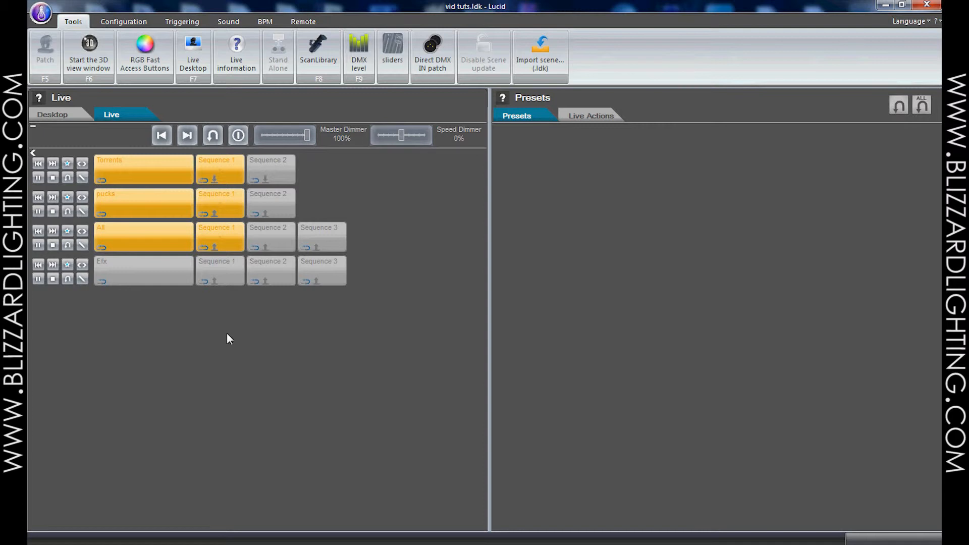
Start Sequence 1, Sequence 2 and Sequence 3 of the Efx cue individually so that all three run together.
{"action": "left_click", "coordinate": [231, 282]}
{"action": "left_click", "coordinate": [273, 277]}
{"action": "left_click", "coordinate": [217, 276]}
{"action": "right_click", "coordinate": [217, 275]}
{"action": "left_click", "coordinate": [227, 281]}
{"action": "left_click", "coordinate": [268, 271]}
{"action": "left_click", "coordinate": [318, 271]}
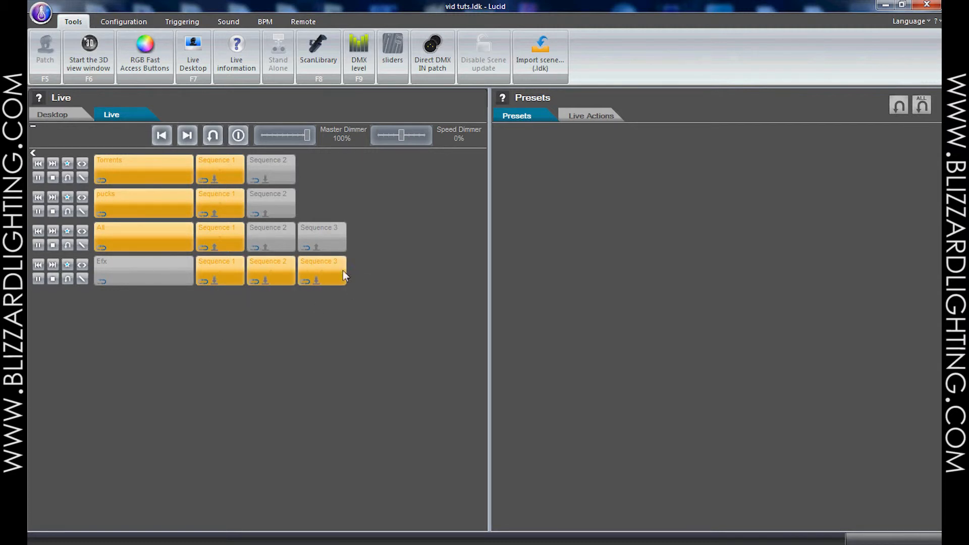
Stop playback of the Torrents, pucks, All and Efx cues one after another.
{"action": "left_click", "coordinate": [149, 173]}
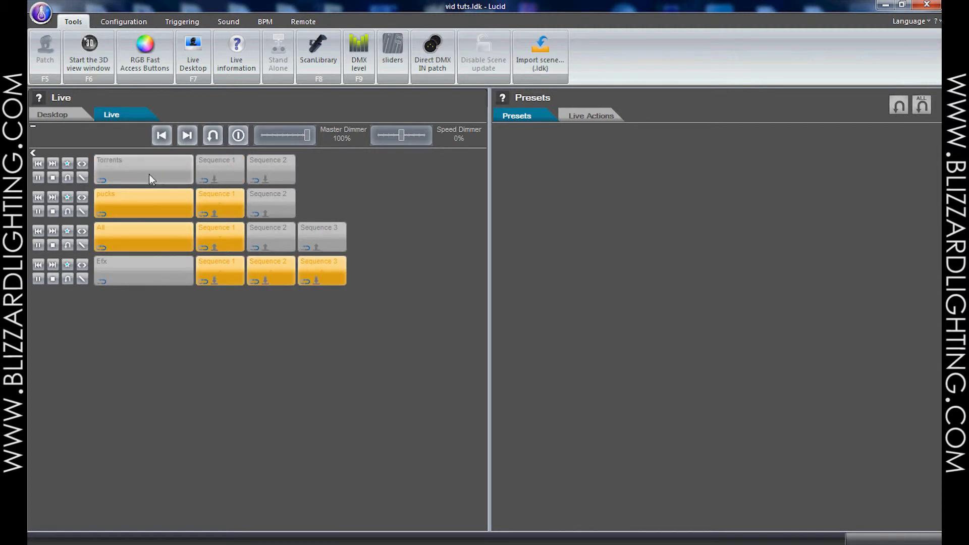
{"action": "left_click", "coordinate": [152, 201]}
{"action": "left_click", "coordinate": [157, 229]}
{"action": "left_click", "coordinate": [171, 269]}
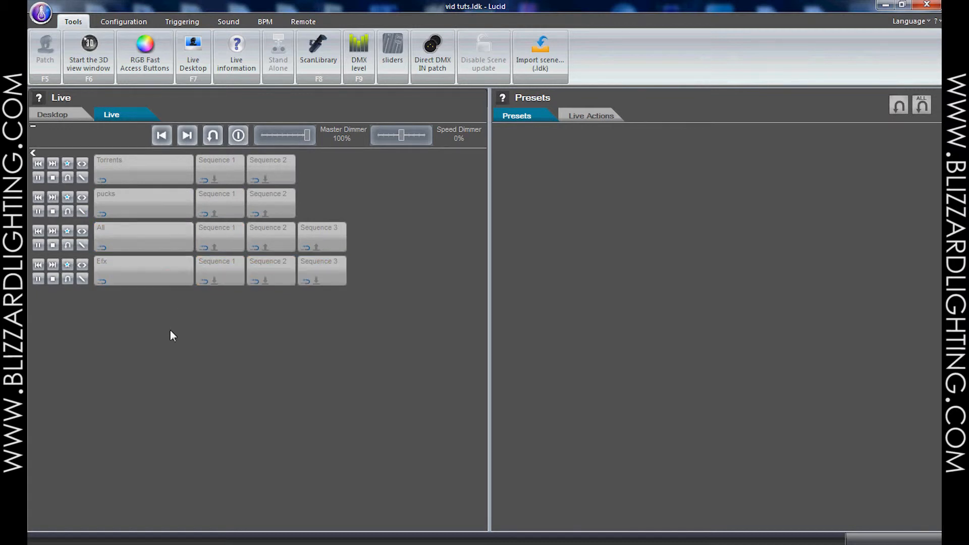
Test Efx Sequence 1 together with pucks Sequence 2, releasing all playback before returning to the fixture desktop.
{"action": "left_click", "coordinate": [224, 278]}
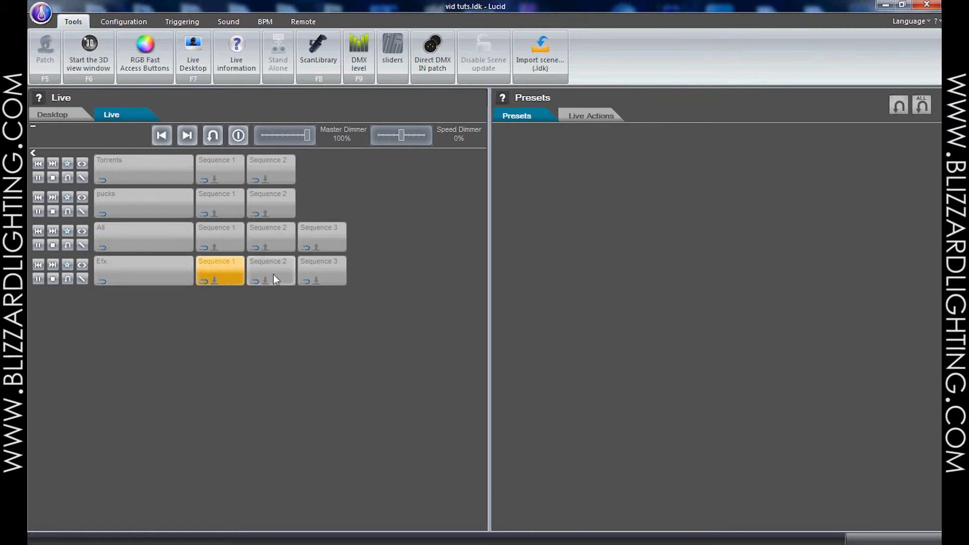
{"action": "left_click", "coordinate": [258, 206]}
{"action": "left_click", "coordinate": [216, 137]}
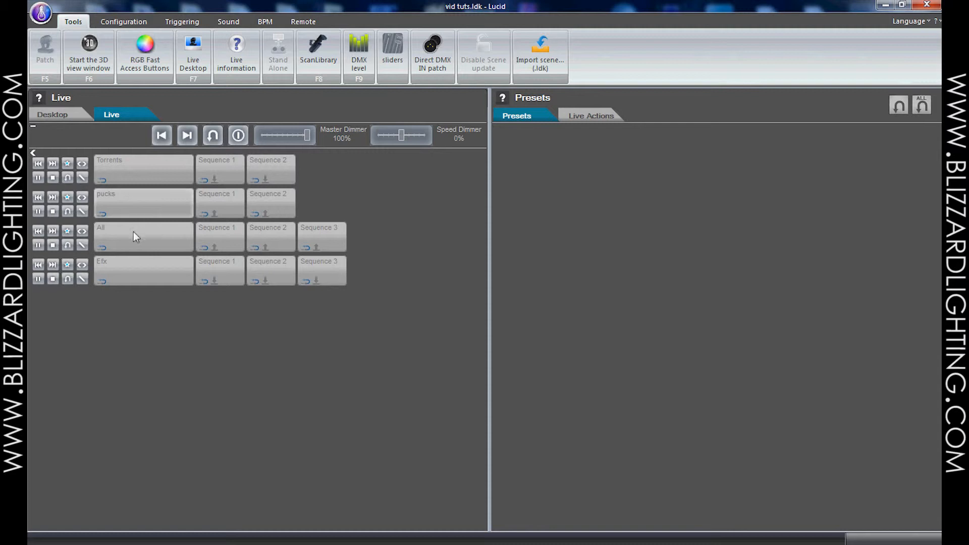
{"action": "left_click", "coordinate": [50, 115]}
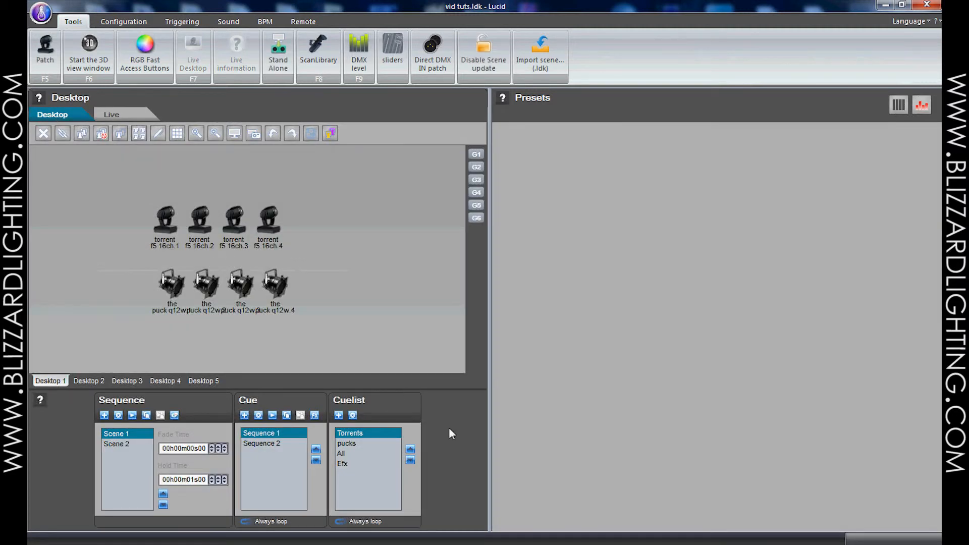